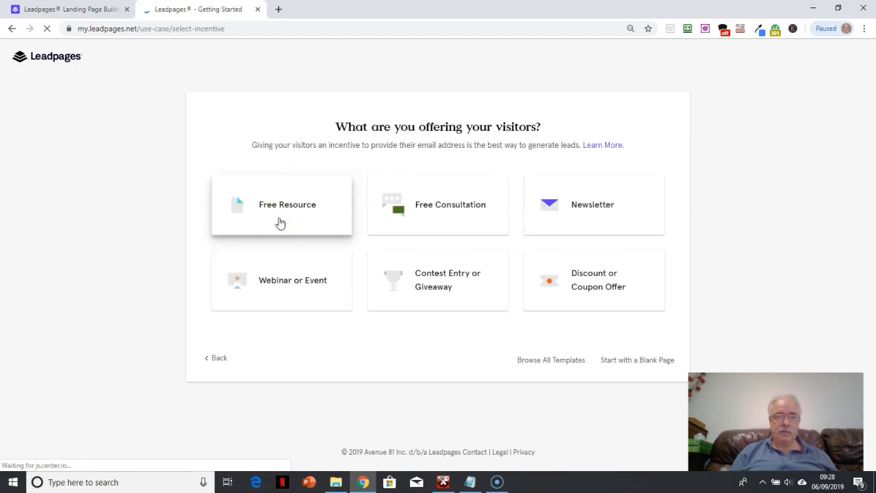
Choose Free Resource as the visitor offer and pick the first white layout with the guide image beside the text
{"action": "left_click", "coordinate": [280, 221]}
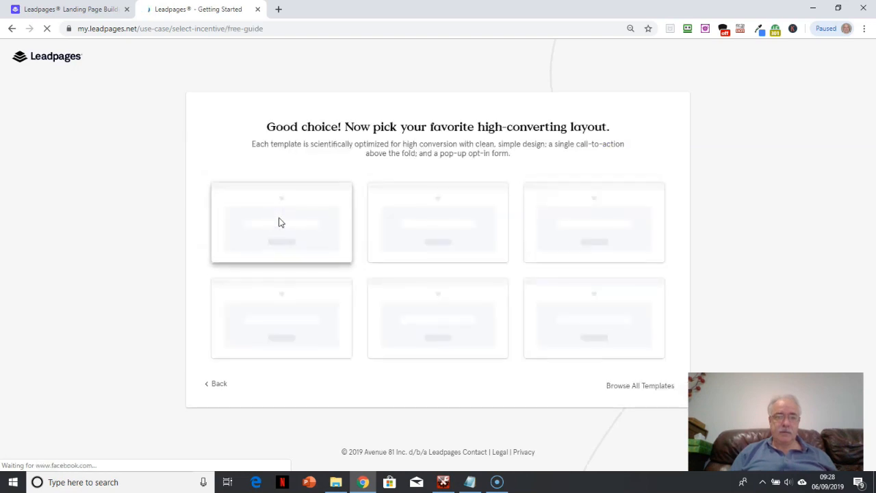
{"action": "left_click", "coordinate": [200, 262]}
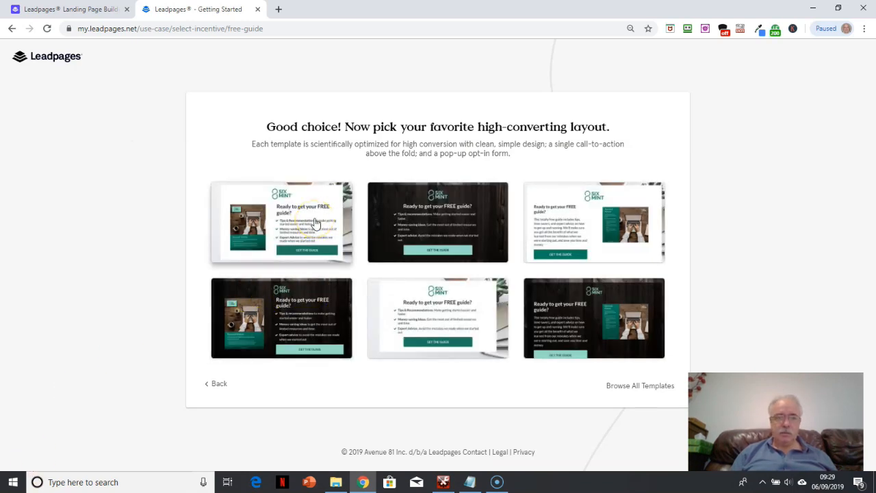
{"action": "left_click", "coordinate": [315, 223]}
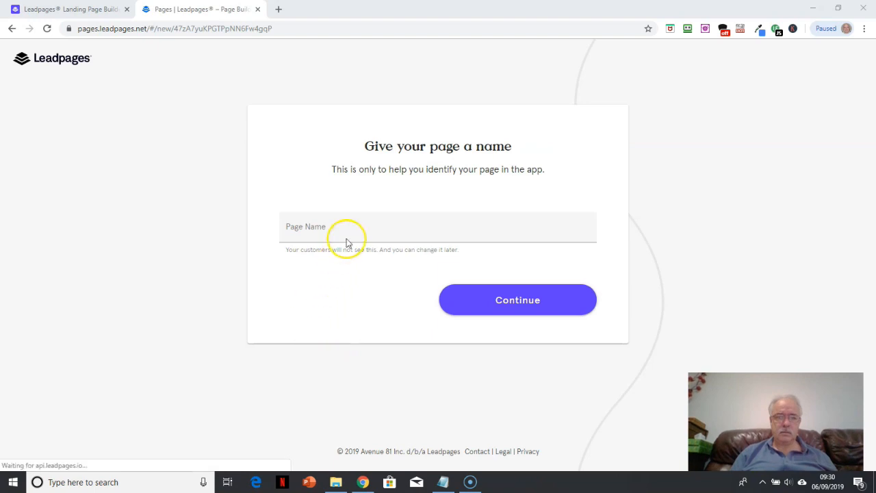
Name the page "Video Demo" and continue to the page builder
{"action": "left_click", "coordinate": [338, 228]}
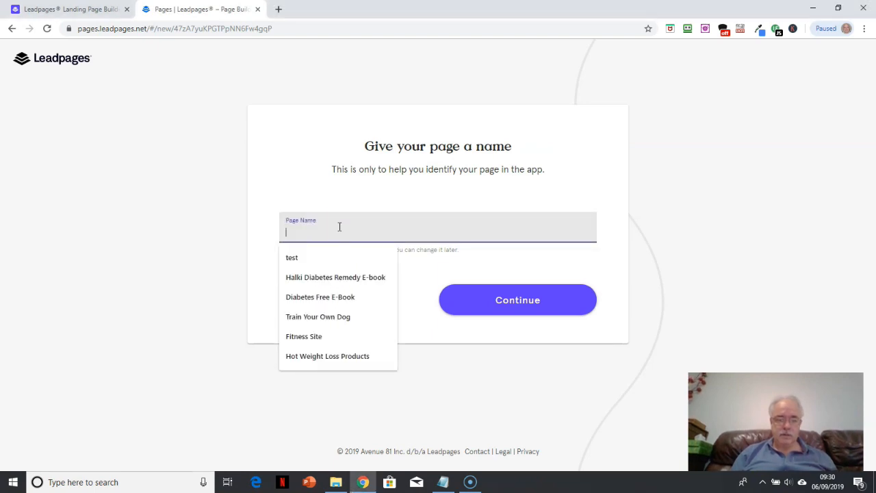
{"action": "type", "text": "Video Demo"}
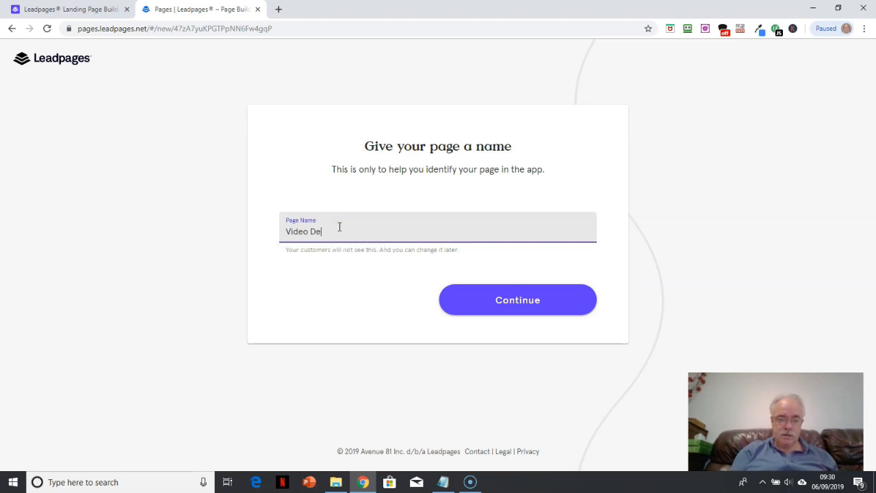
{"action": "left_click", "coordinate": [541, 301]}
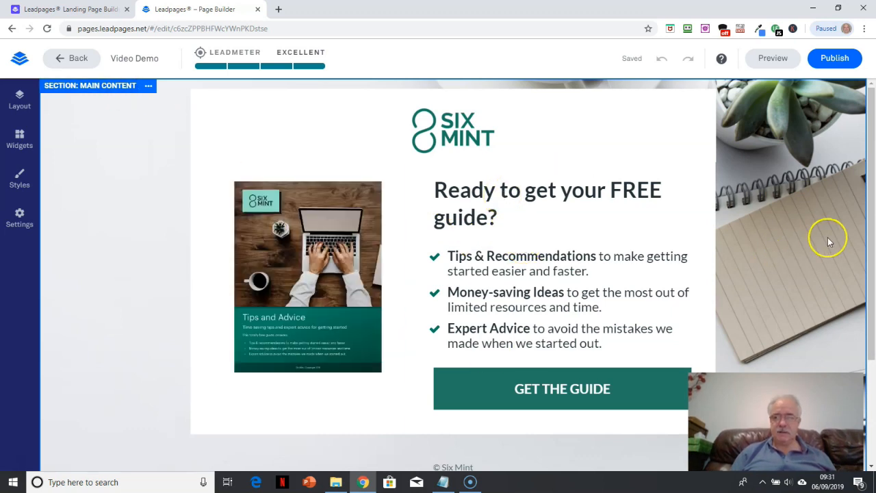
Examine the page and its layout structure, expanding the Main Content section and its Logo, Main Content and Footer rows
{"action": "left_click_drag", "start_coordinate": [872, 249], "coordinate": [872, 298]}
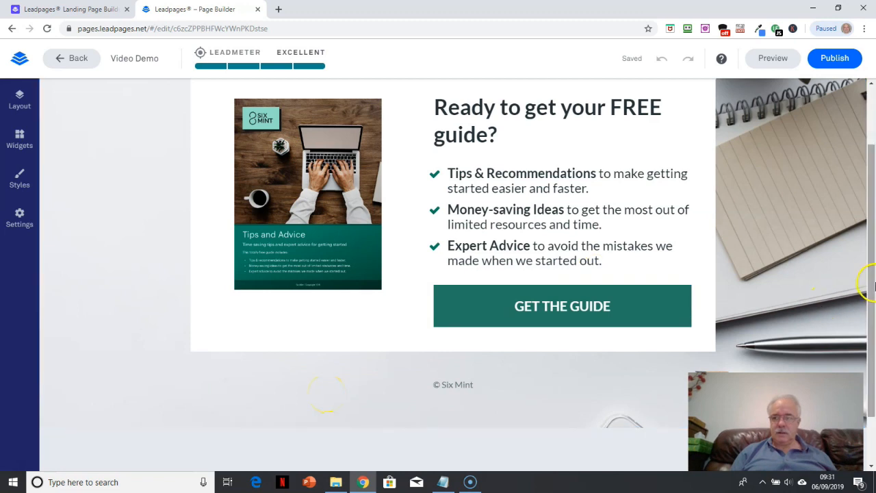
{"action": "scroll", "coordinate": [868, 219], "scroll_direction": "up", "scroll_amount": 1}
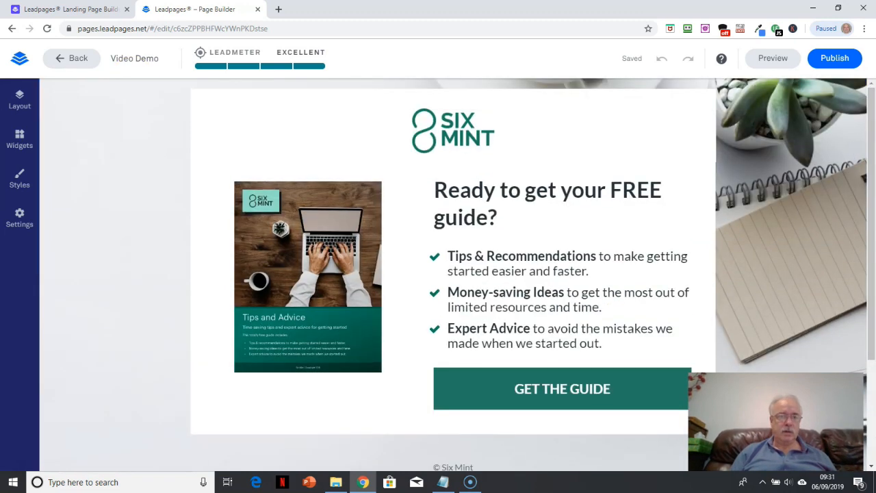
{"action": "left_click", "coordinate": [25, 112]}
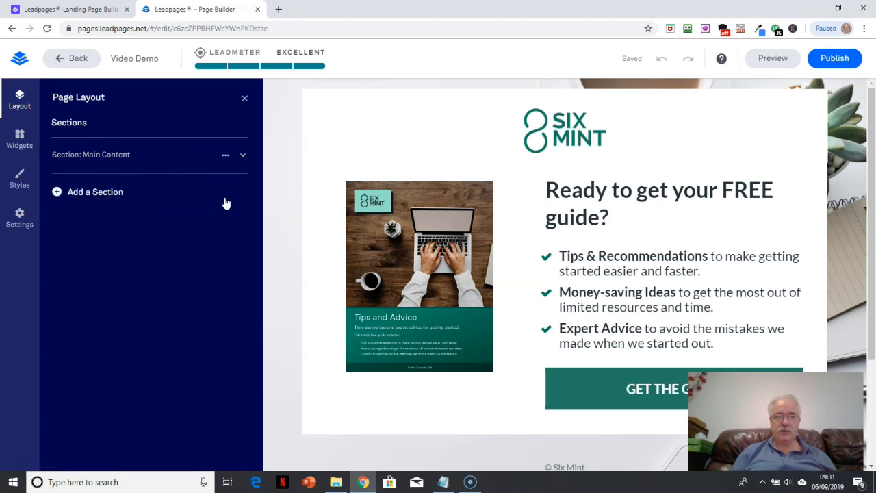
{"action": "left_click", "coordinate": [243, 157]}
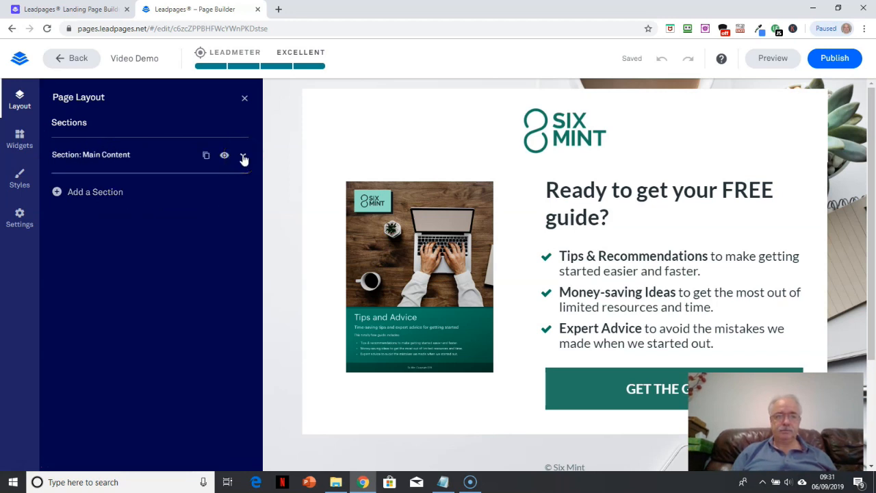
{"action": "left_click", "coordinate": [243, 156]}
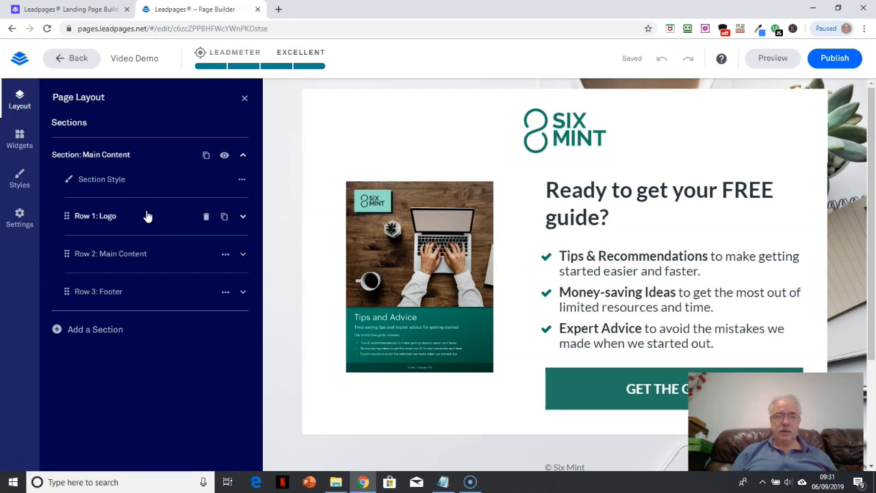
{"action": "left_click", "coordinate": [243, 216]}
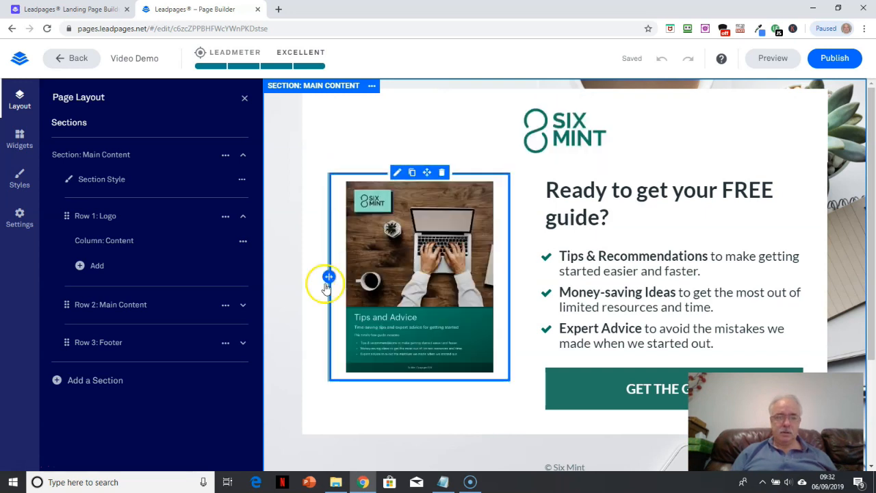
{"action": "left_click", "coordinate": [244, 308]}
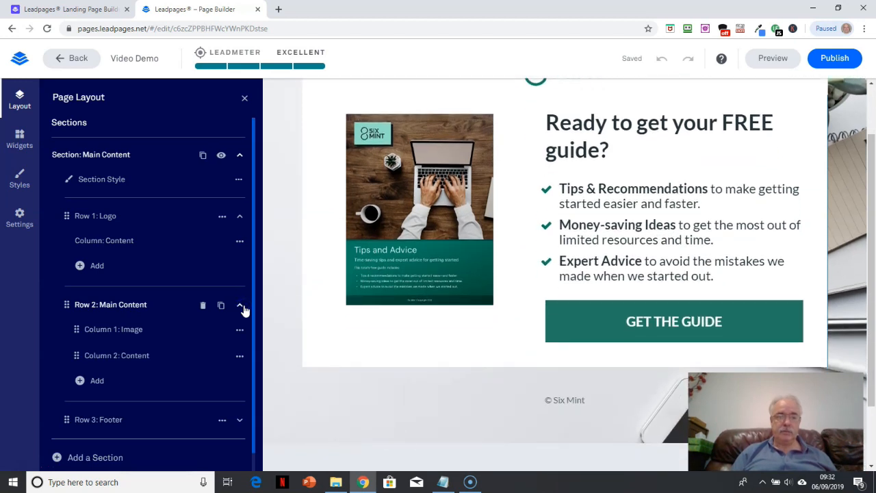
{"action": "mouse_move", "coordinate": [470, 183]}
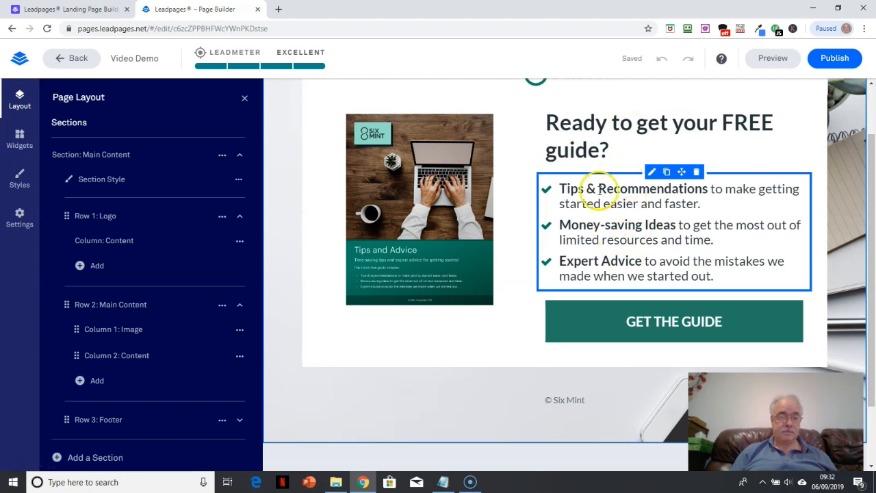
{"action": "left_click", "coordinate": [238, 422]}
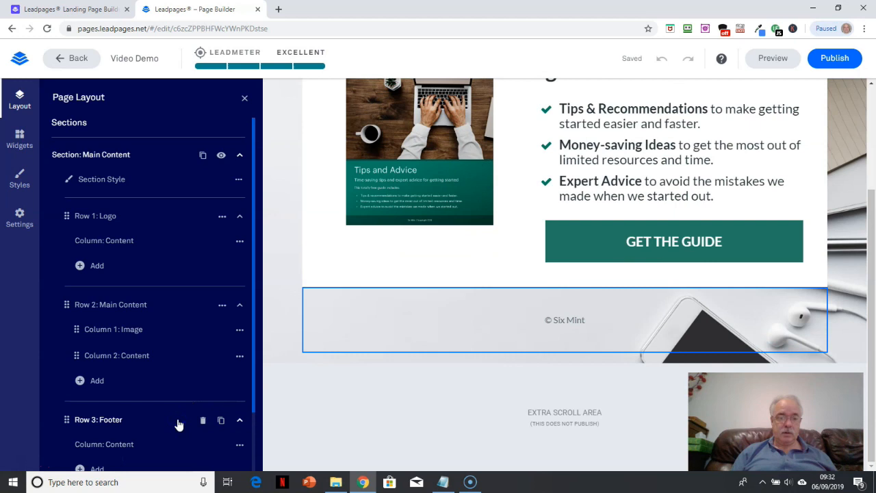
{"action": "left_click_drag", "start_coordinate": [253, 378], "coordinate": [253, 422]}
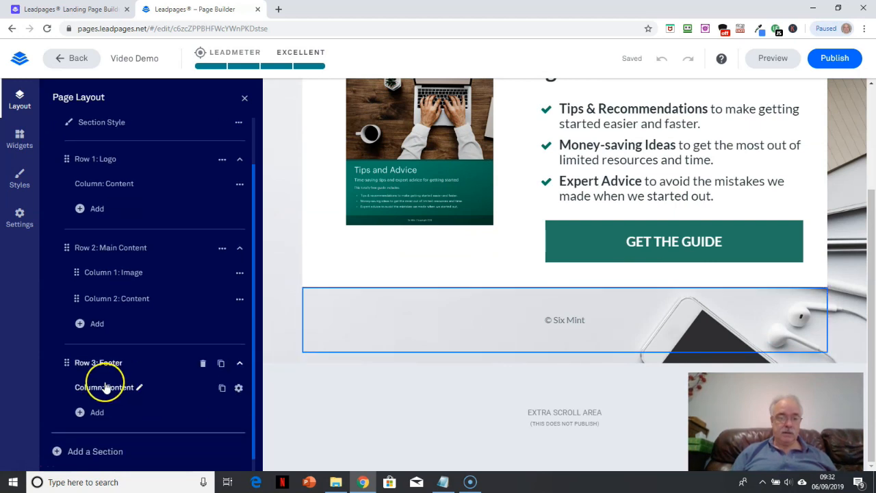
{"action": "left_click", "coordinate": [522, 330]}
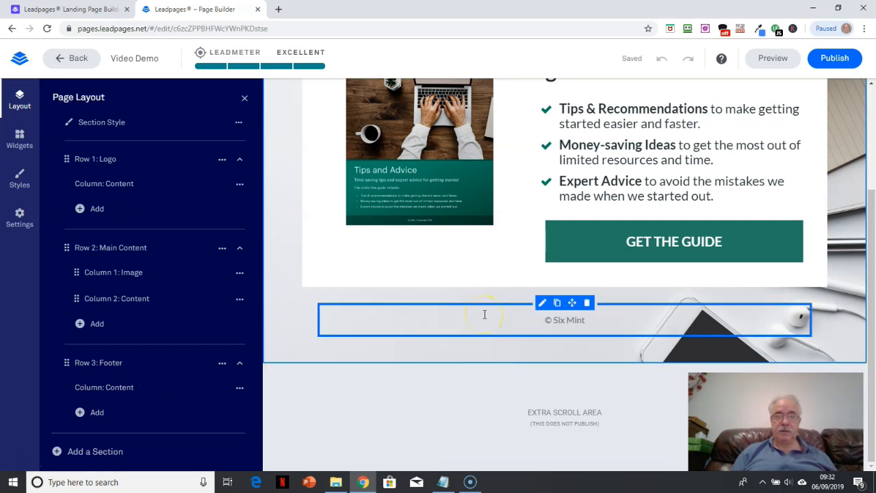
{"action": "left_click_drag", "start_coordinate": [869, 213], "coordinate": [874, 150]}
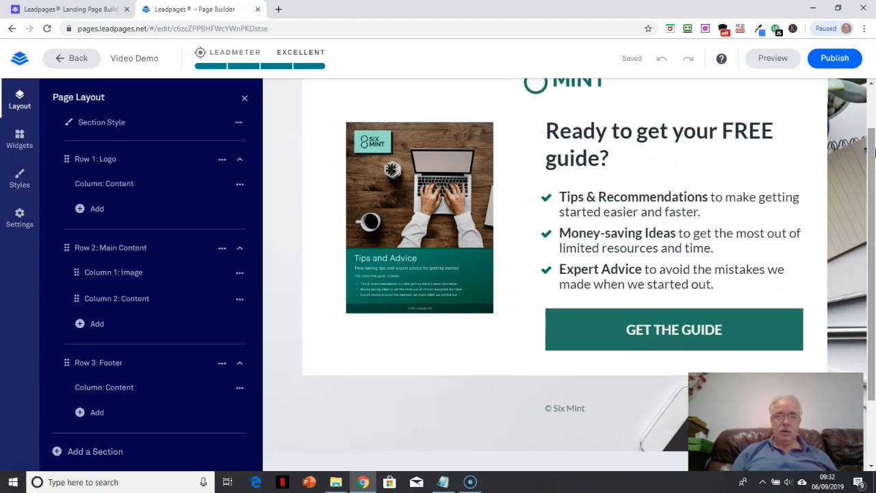
View the available widgets and inspect the e-mail opt-in pop-up attached to the GET THE GUIDE button, then close it
{"action": "left_click", "coordinate": [21, 145]}
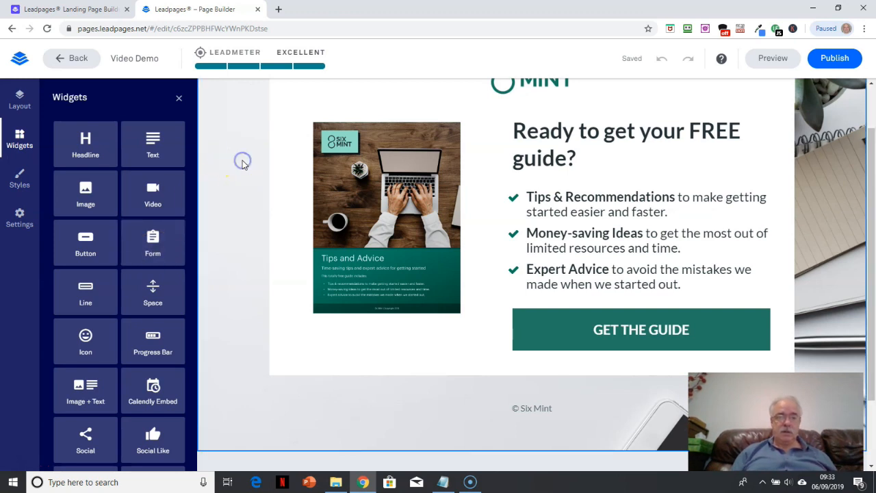
{"action": "left_click_drag", "start_coordinate": [870, 184], "coordinate": [864, 240]}
{"action": "left_click", "coordinate": [736, 260]}
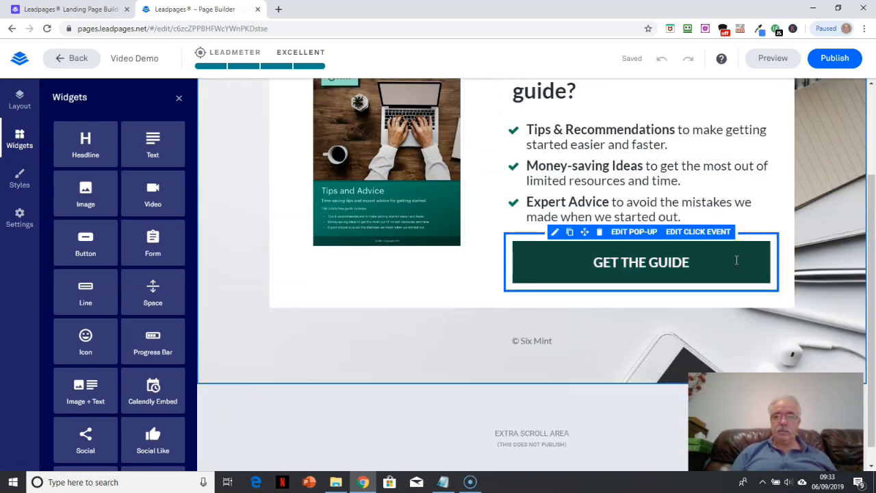
{"action": "left_click", "coordinate": [634, 232]}
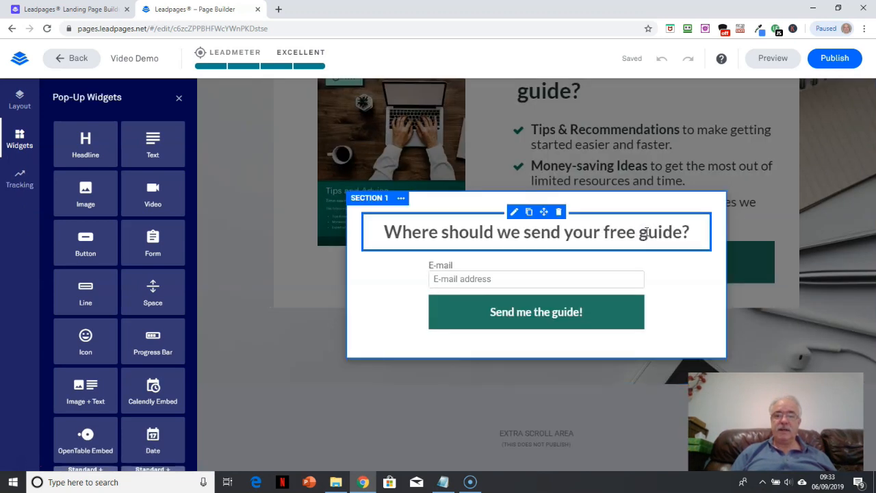
{"action": "left_click", "coordinate": [490, 272]}
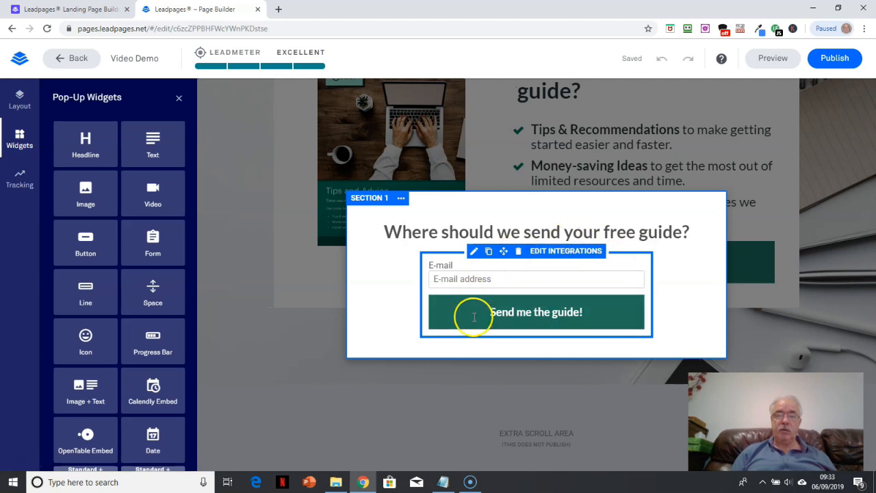
{"action": "left_click", "coordinate": [659, 313]}
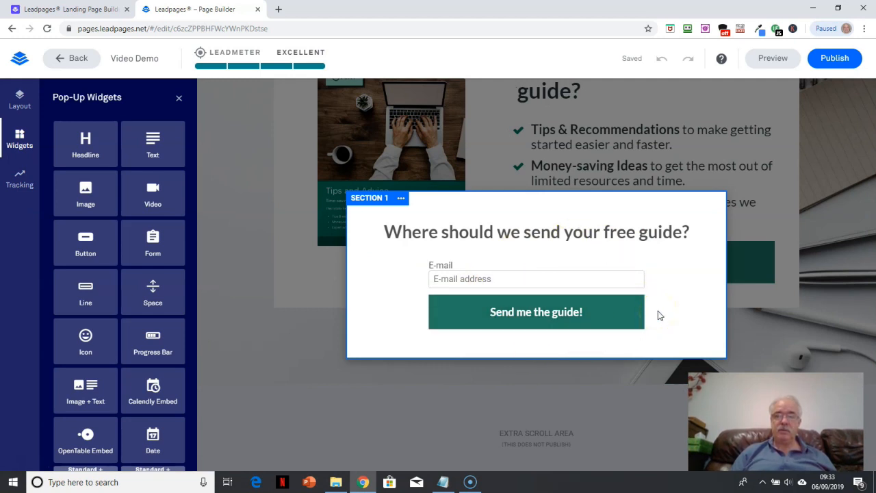
{"action": "left_click", "coordinate": [797, 213]}
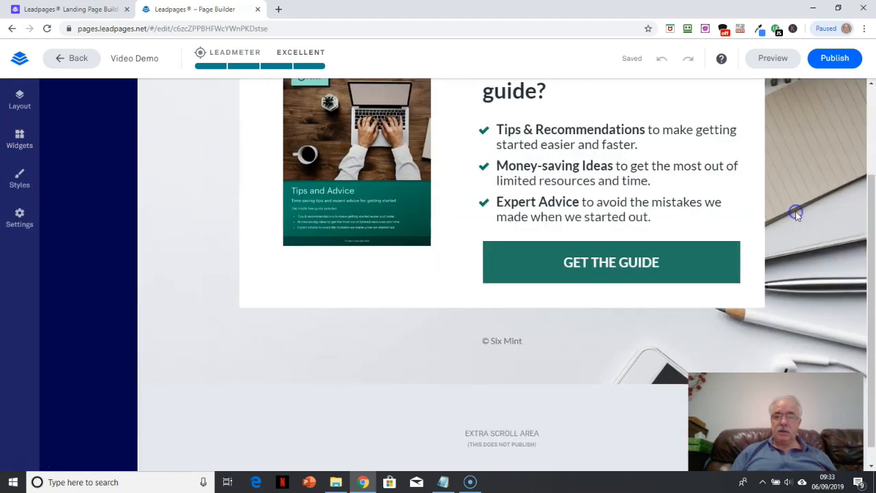
Add a new section to the page layout below the Main Content section
{"action": "left_click_drag", "start_coordinate": [867, 231], "coordinate": [872, 290]}
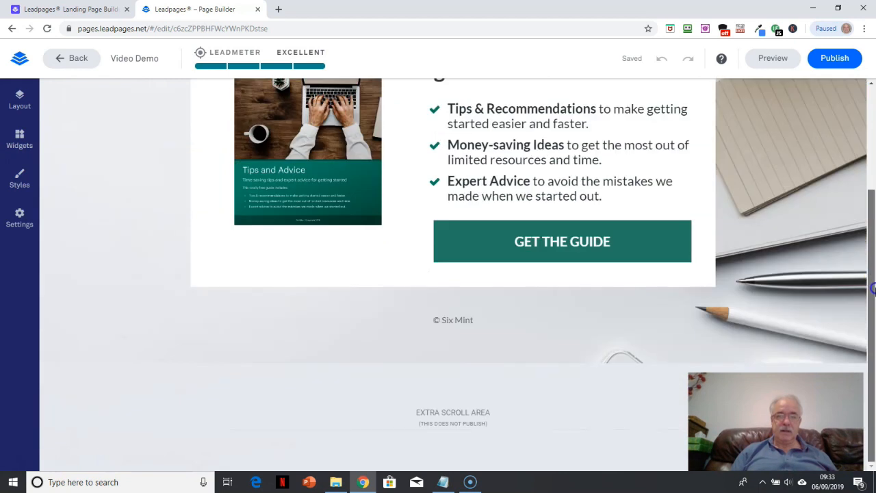
{"action": "left_click", "coordinate": [19, 101]}
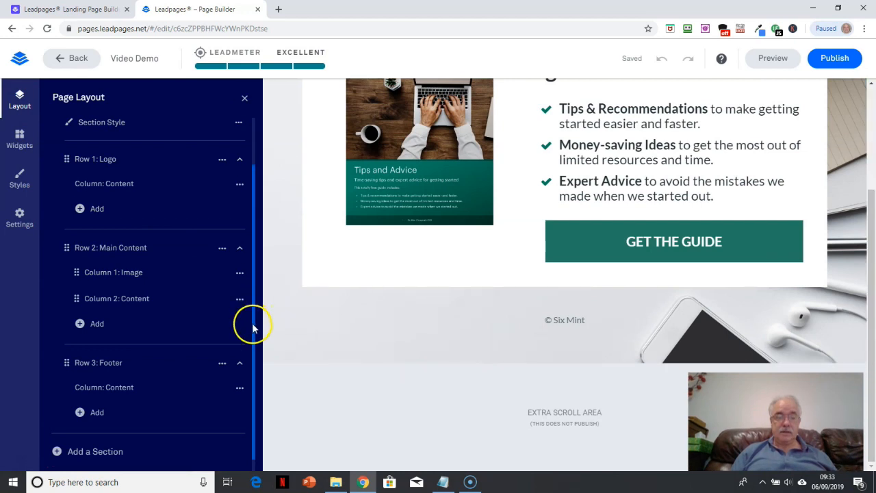
{"action": "scroll", "coordinate": [250, 323], "scroll_direction": "down", "scroll_amount": 1}
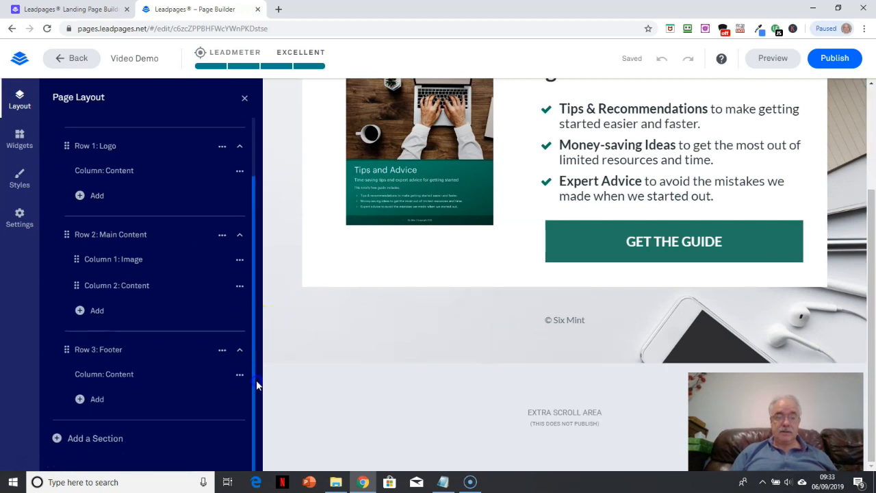
{"action": "left_click", "coordinate": [109, 443]}
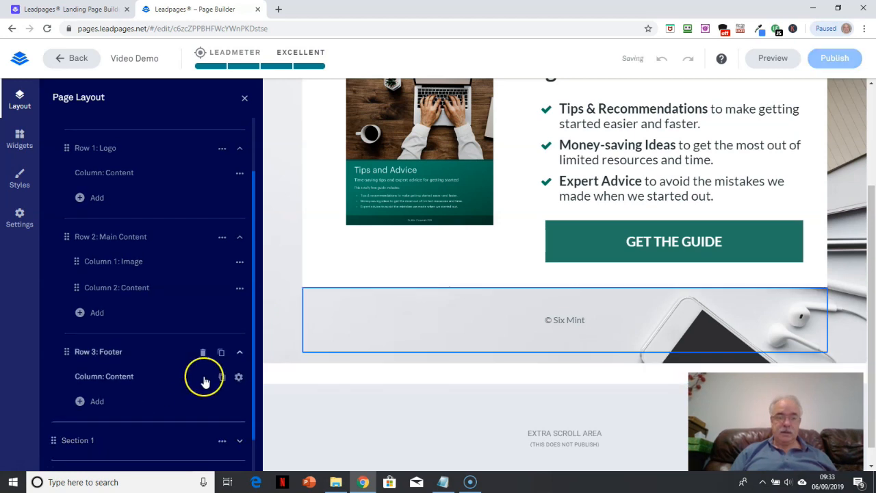
Expand the new section and add a second column to its row
{"action": "left_click_drag", "start_coordinate": [254, 406], "coordinate": [257, 461]}
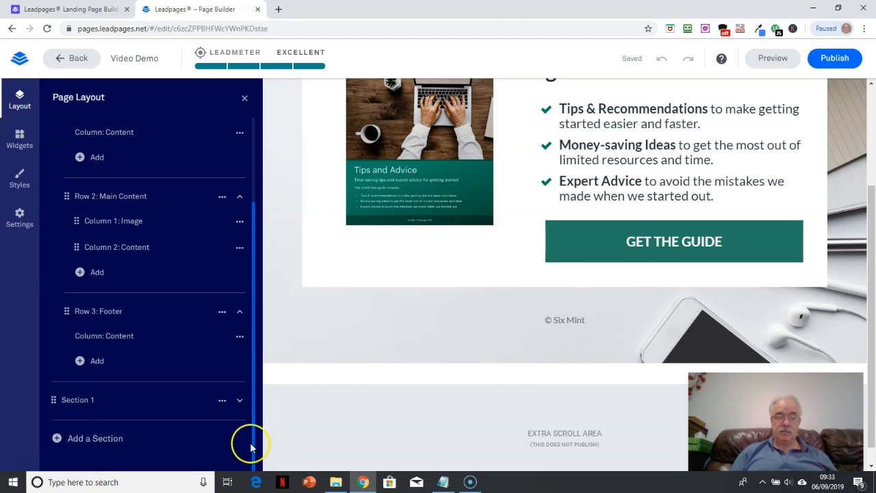
{"action": "mouse_move", "coordinate": [237, 399]}
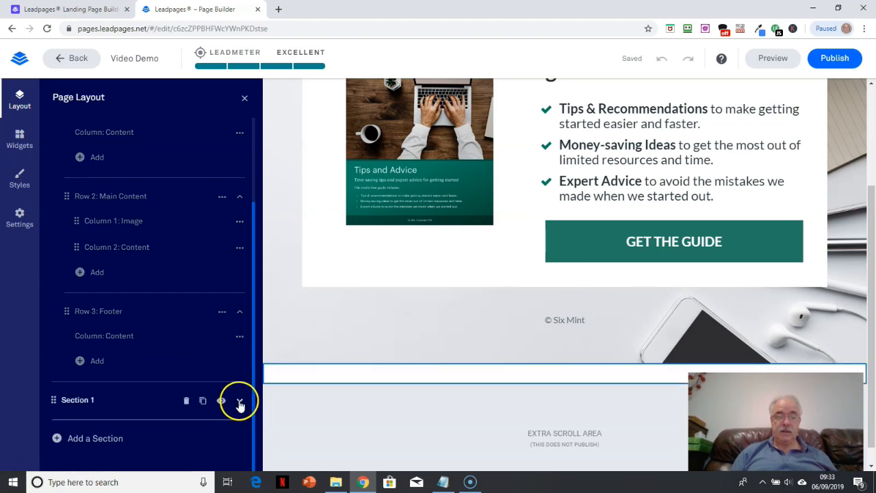
{"action": "left_click", "coordinate": [238, 402]}
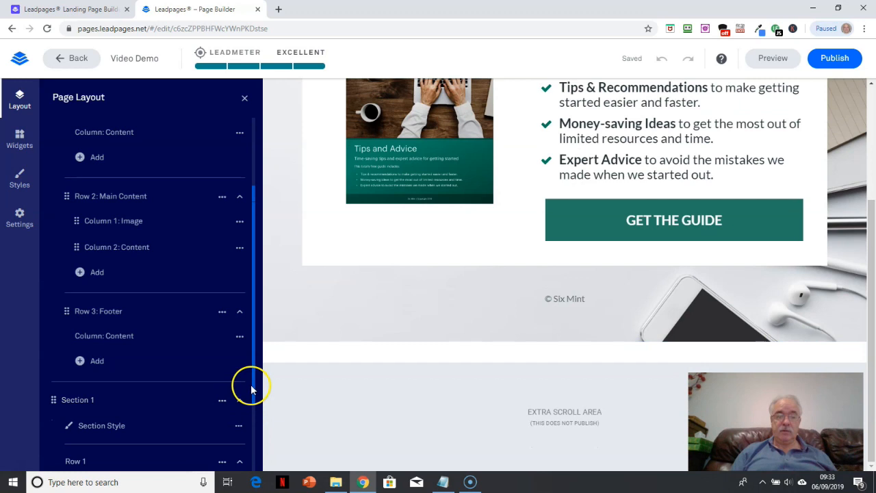
{"action": "left_click_drag", "start_coordinate": [254, 385], "coordinate": [263, 449]}
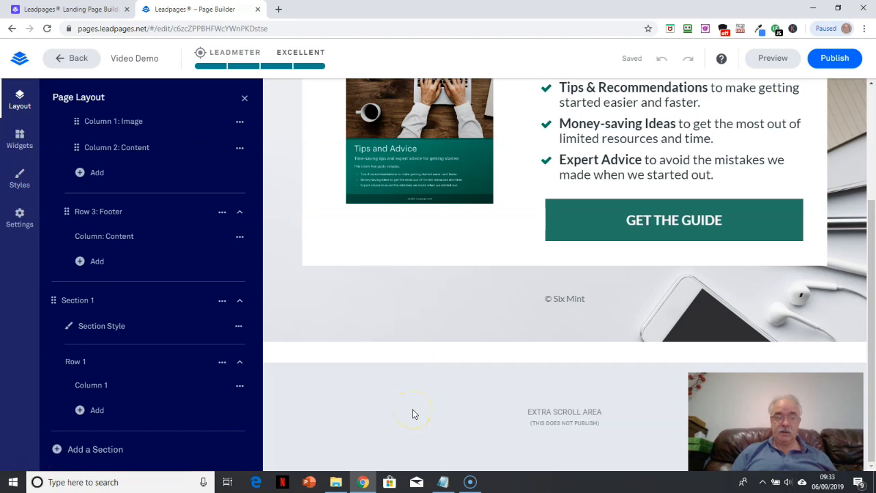
{"action": "left_click", "coordinate": [96, 411]}
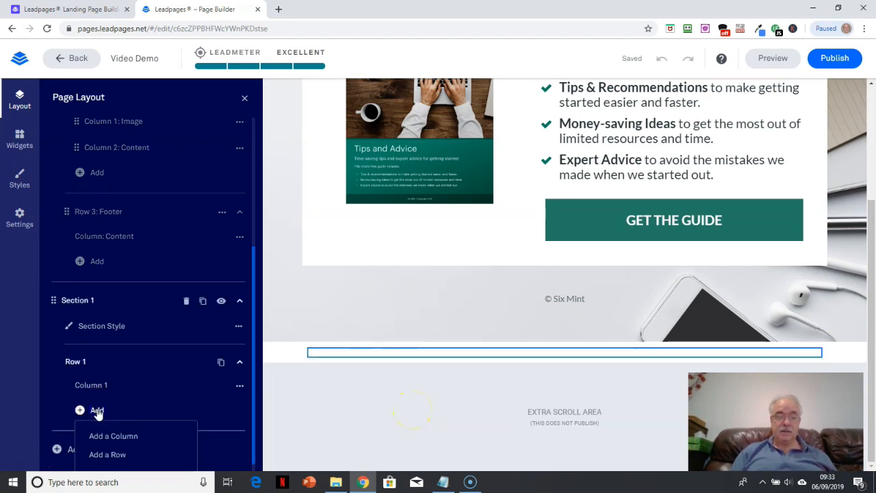
{"action": "left_click", "coordinate": [118, 438]}
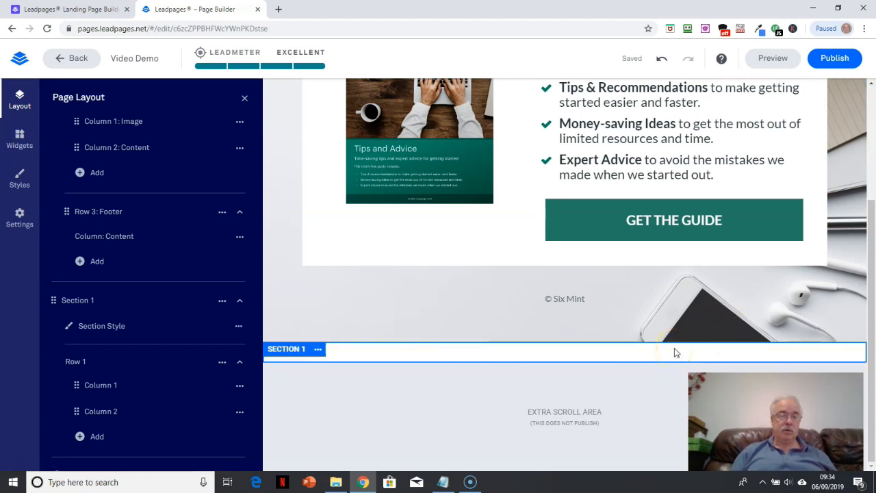
Place an Image widget in the second column of the new section below the Main Content section
{"action": "left_click", "coordinate": [18, 142]}
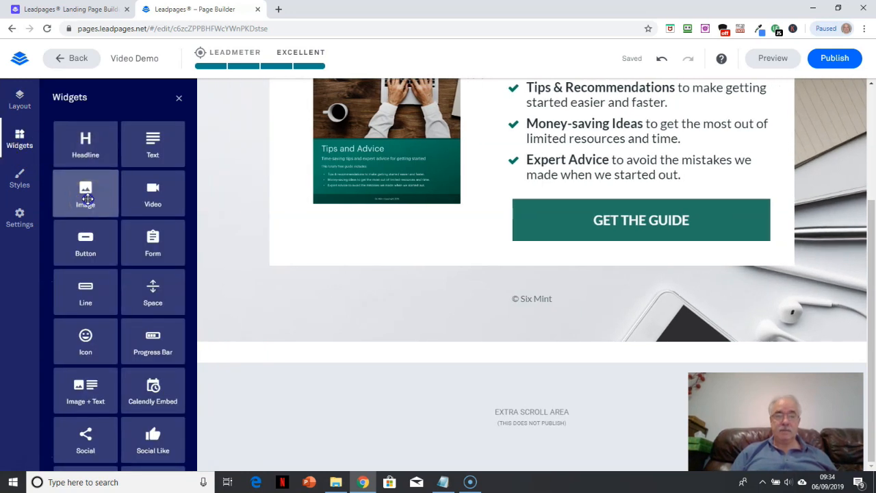
{"action": "left_click_drag", "start_coordinate": [88, 199], "coordinate": [292, 356]}
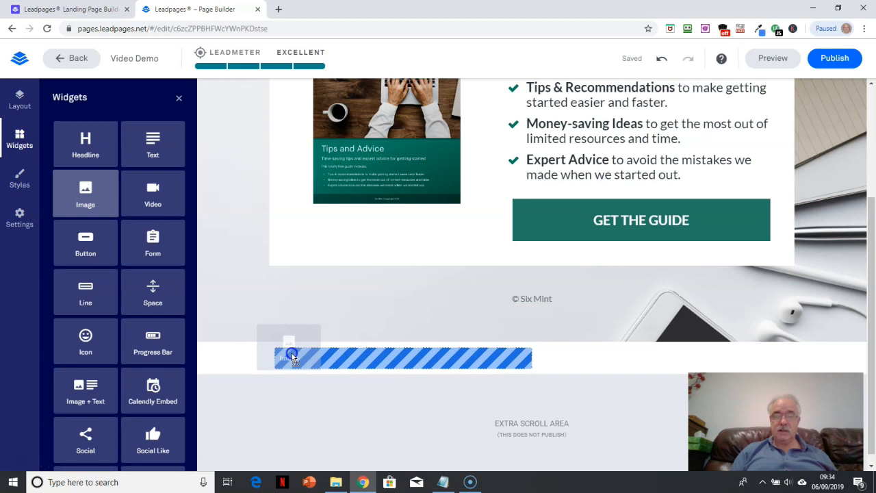
{"action": "left_click_drag", "start_coordinate": [293, 356], "coordinate": [684, 360]}
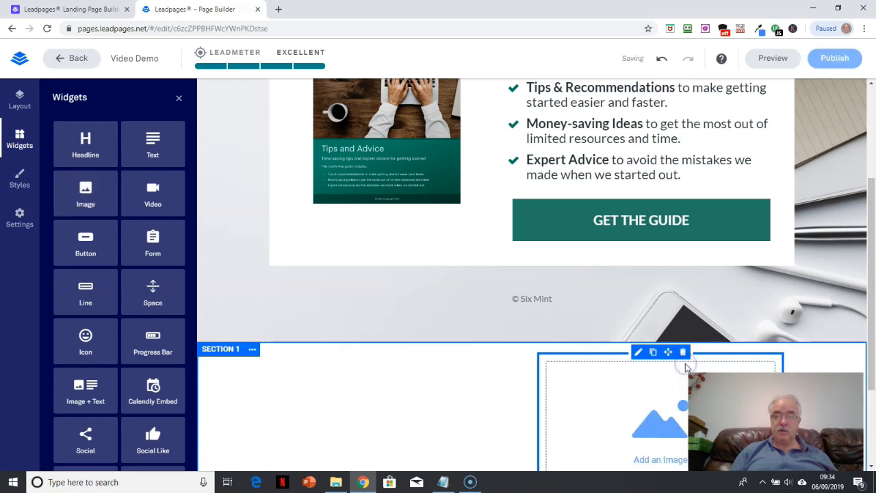
Add a third column to Row 1 of Section 1 in the page layout
{"action": "left_click_drag", "start_coordinate": [867, 194], "coordinate": [872, 266]}
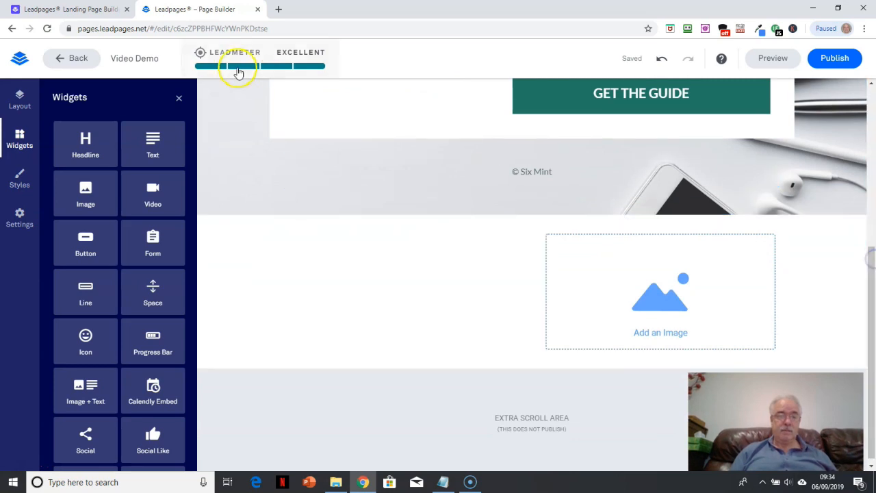
{"action": "left_click", "coordinate": [178, 98]}
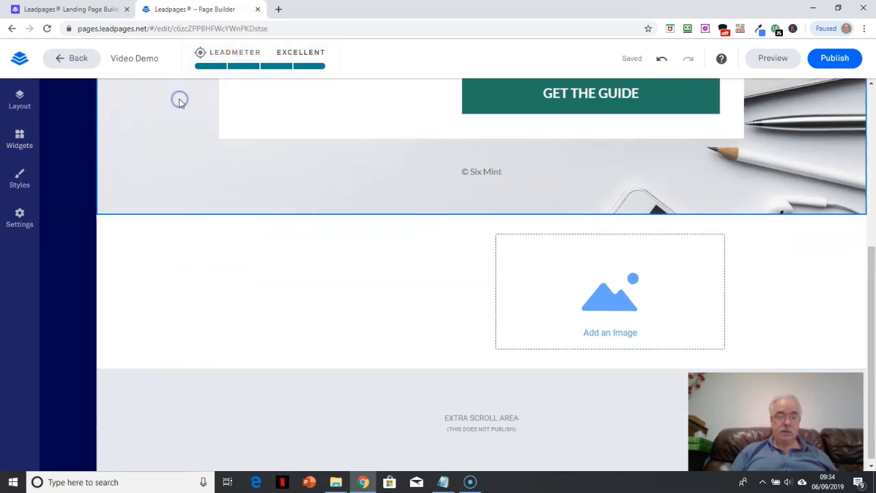
{"action": "left_click", "coordinate": [19, 101]}
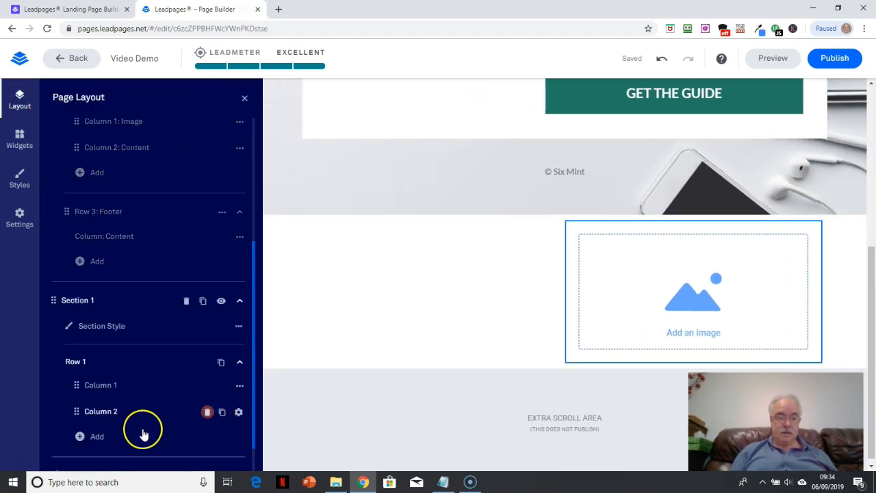
{"action": "left_click", "coordinate": [96, 436]}
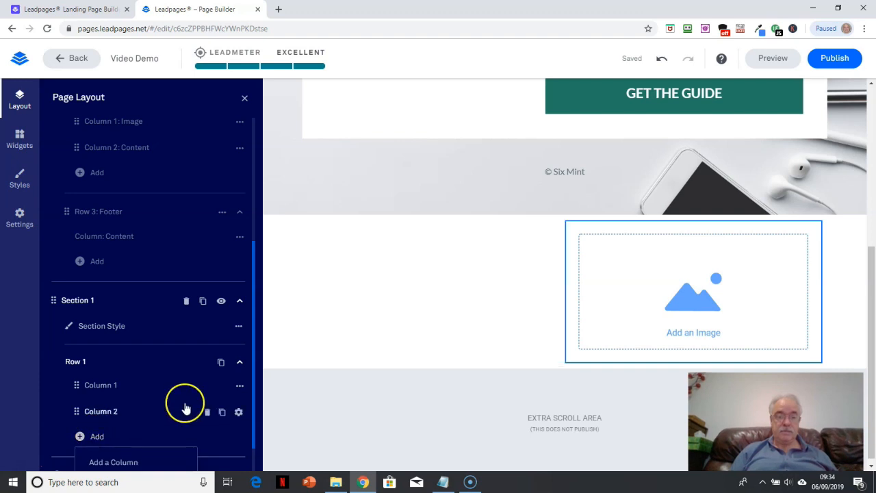
{"action": "left_click", "coordinate": [136, 463]}
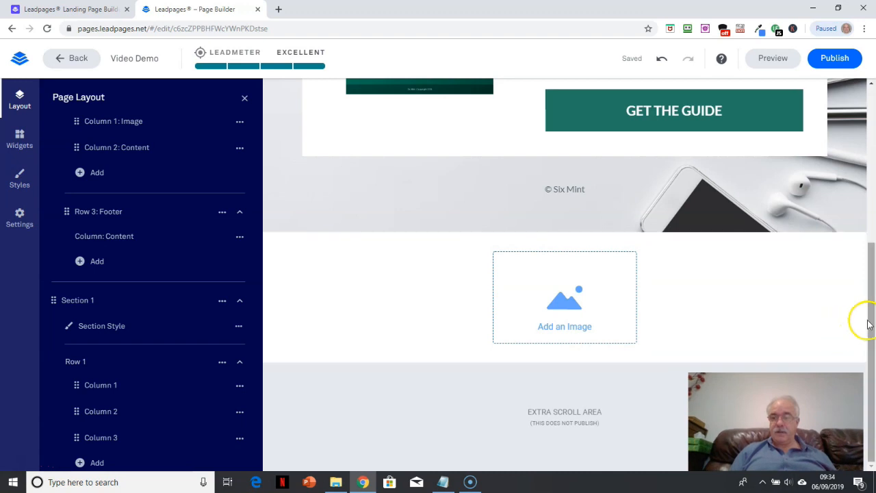
Inspect the editing options of the guide image and the "Ready to get your FREE guide?" headline, leaving both as they are
{"action": "left_click_drag", "start_coordinate": [873, 332], "coordinate": [873, 120]}
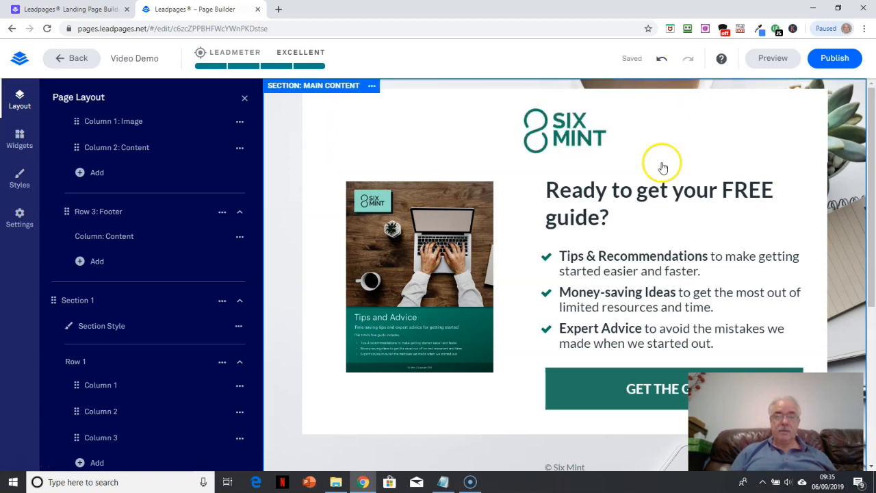
{"action": "mouse_move", "coordinate": [582, 134]}
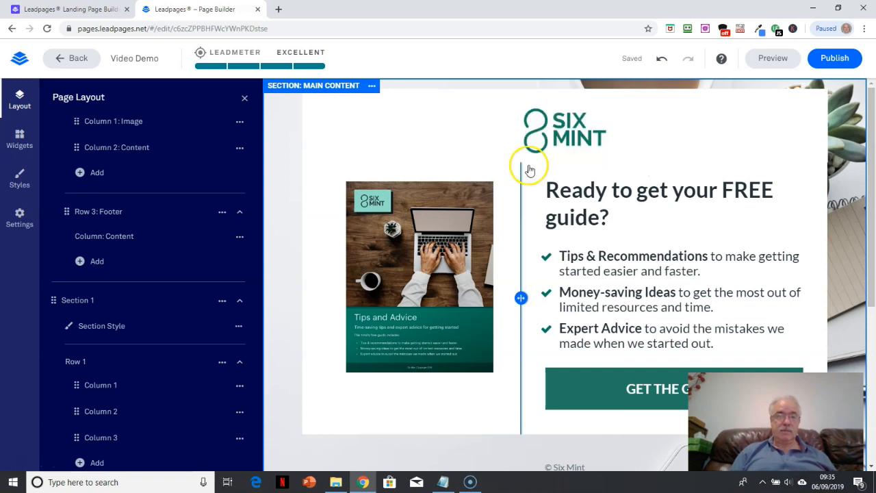
{"action": "left_click", "coordinate": [421, 235]}
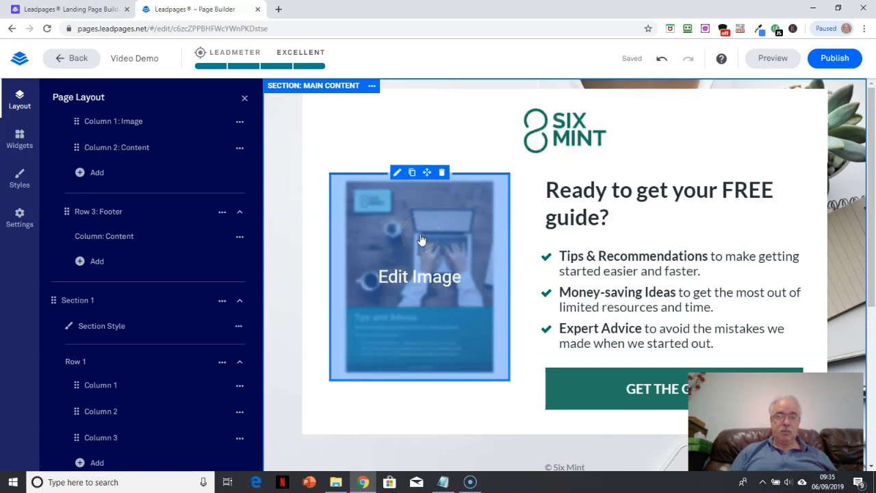
{"action": "left_click", "coordinate": [651, 169]}
{"action": "left_click", "coordinate": [652, 169]}
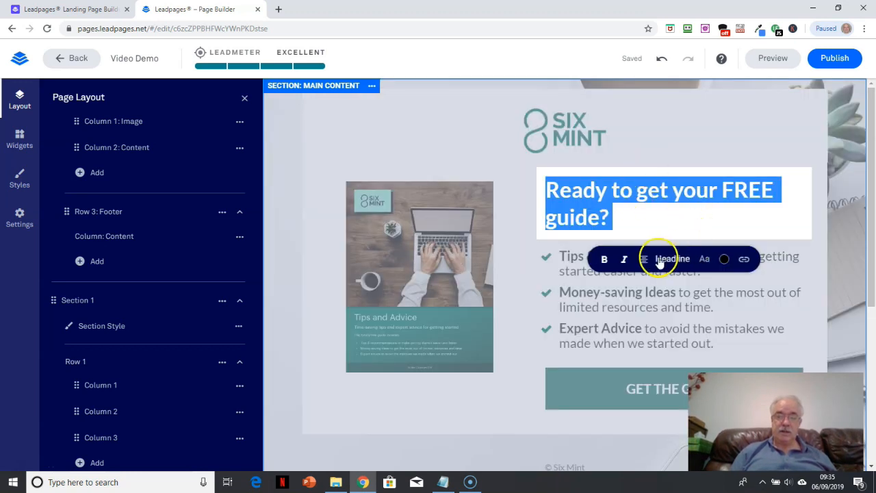
{"action": "left_click", "coordinate": [675, 130]}
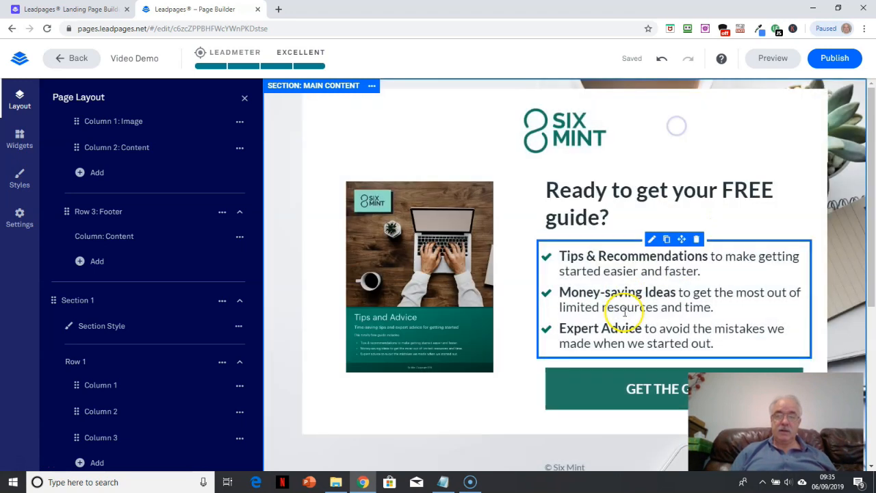
Open the bullet list under the headline for editing, view its text formatting options, and leave it without changes
{"action": "left_click", "coordinate": [625, 311]}
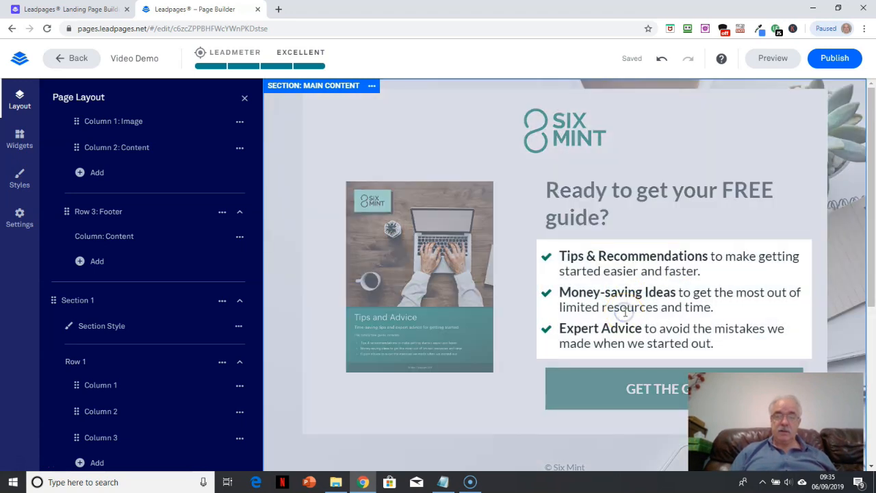
{"action": "left_click", "coordinate": [657, 223]}
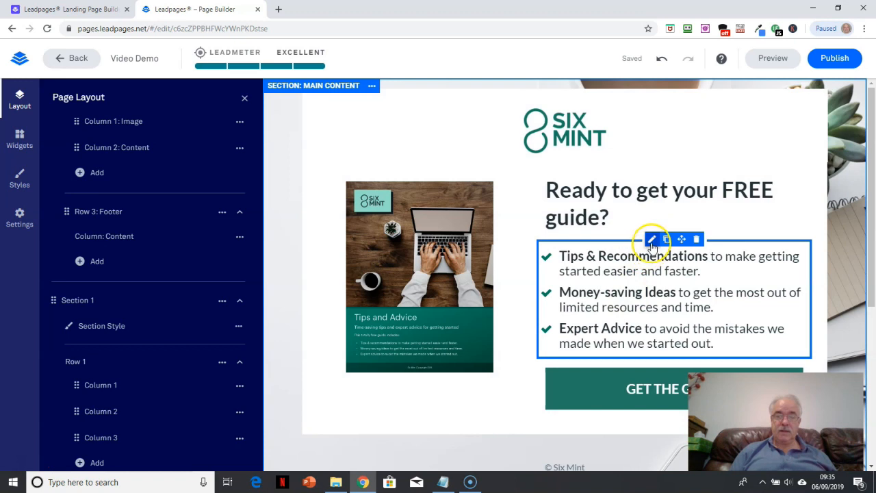
{"action": "left_click", "coordinate": [651, 241]}
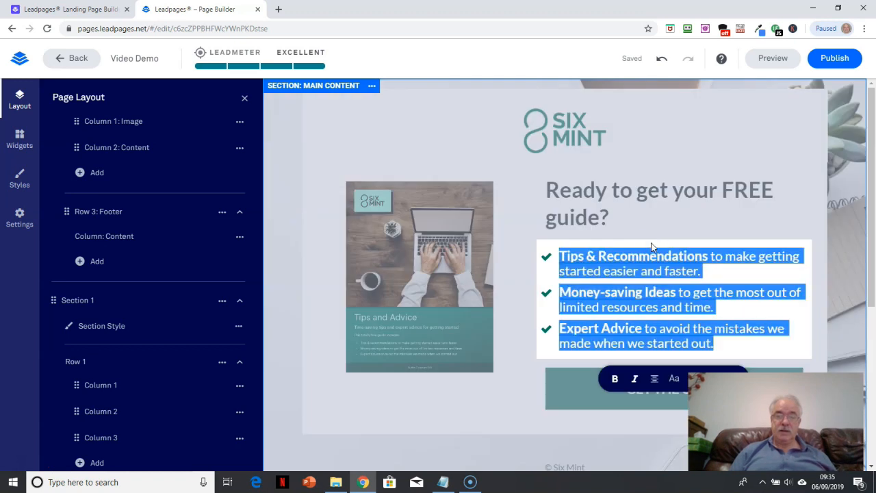
{"action": "left_click", "coordinate": [674, 382]}
{"action": "left_click", "coordinate": [746, 117]}
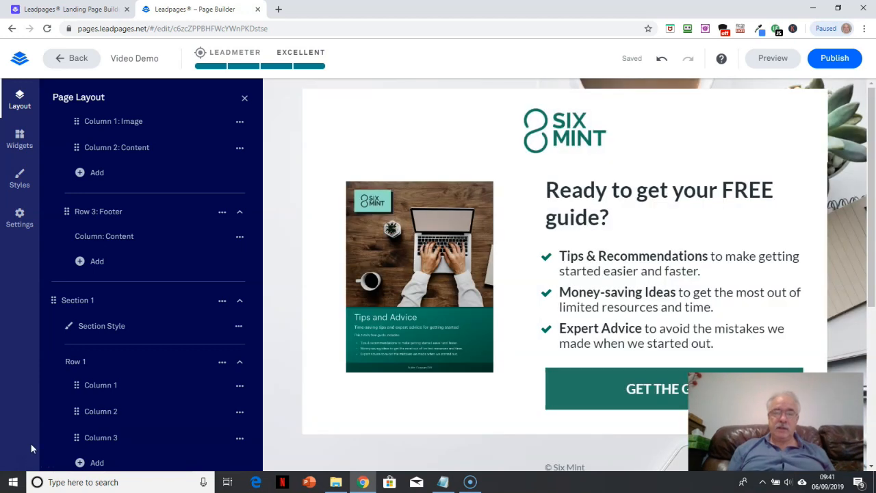